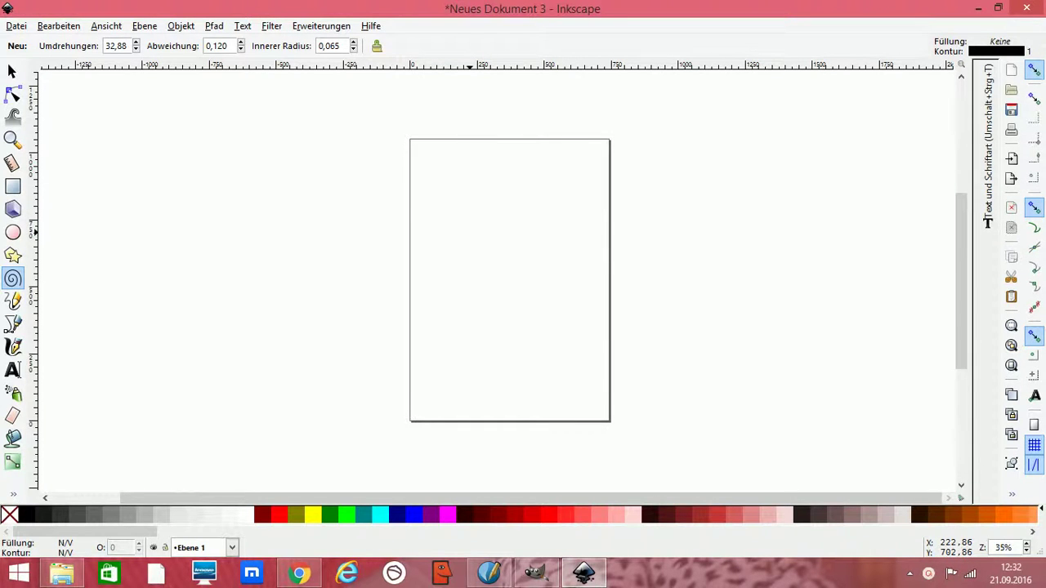
Step: Draw eight overlapping spirals of varying sizes, ending with a large ring reaching the page edge
{"action": "left_click", "coordinate": [14, 280]}
{"action": "left_click_drag", "start_coordinate": [137, 171], "coordinate": [202, 216]}
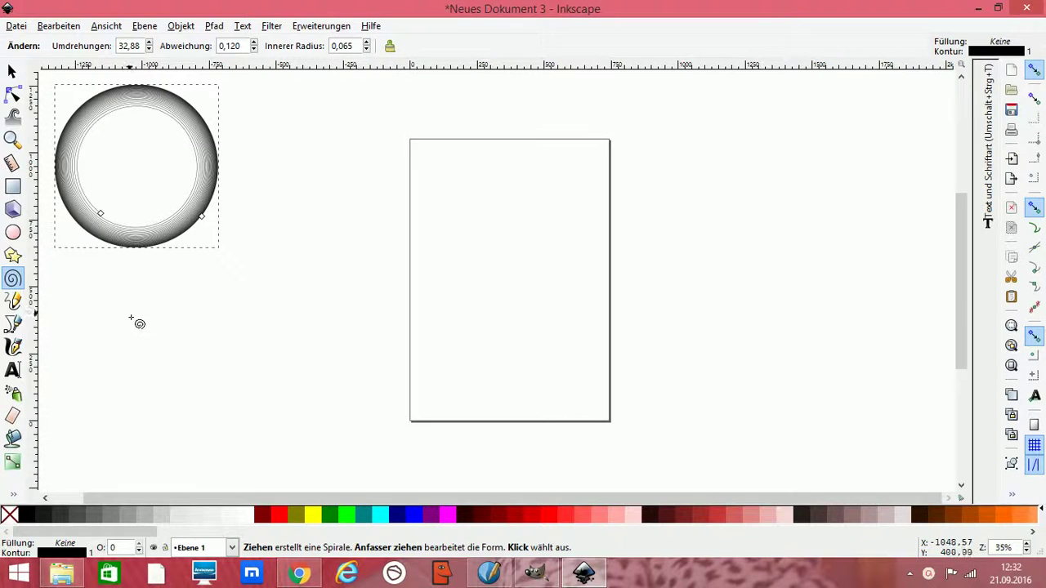
{"action": "left_click_drag", "start_coordinate": [131, 318], "coordinate": [162, 392]}
{"action": "mouse_move", "coordinate": [161, 229]}
{"action": "left_mouse_down"}
{"action": "mouse_move", "coordinate": [240, 267]}
{"action": "mouse_move", "coordinate": [193, 249]}
{"action": "mouse_move", "coordinate": [189, 258]}
{"action": "left_mouse_up"}
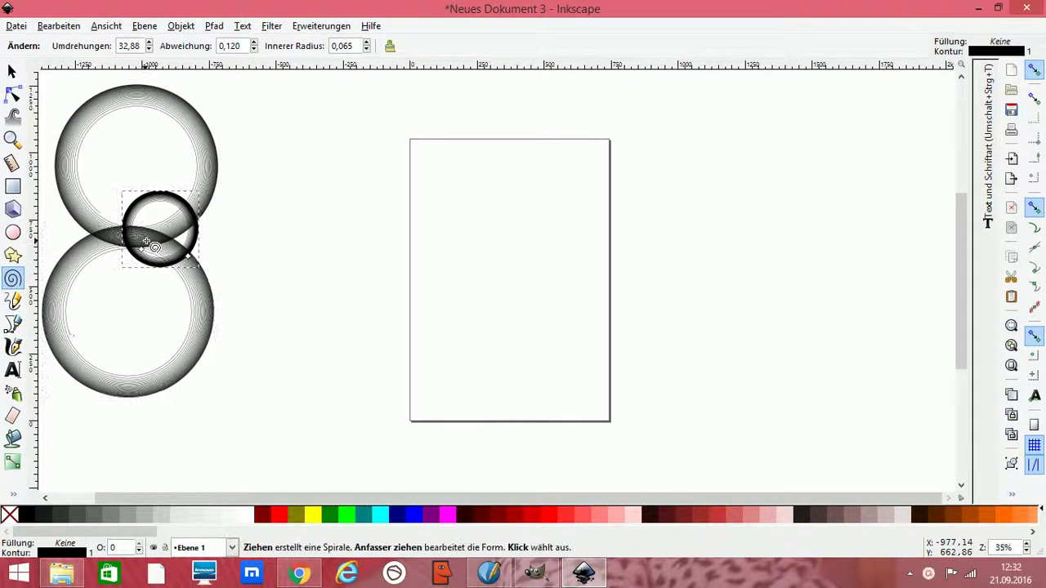
{"action": "left_click_drag", "start_coordinate": [99, 222], "coordinate": [144, 244]}
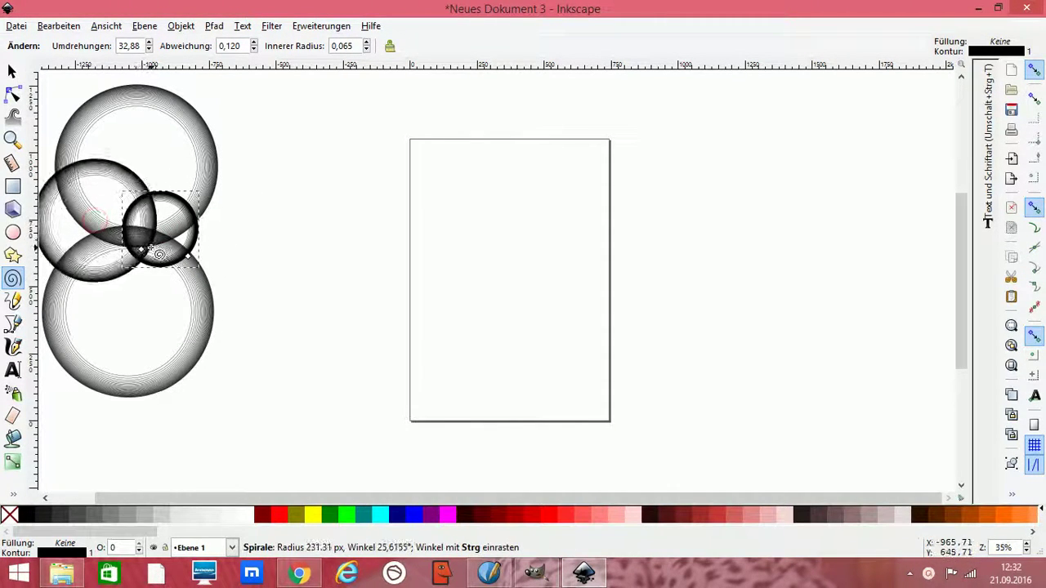
{"action": "left_click_drag", "start_coordinate": [143, 245], "coordinate": [133, 232]}
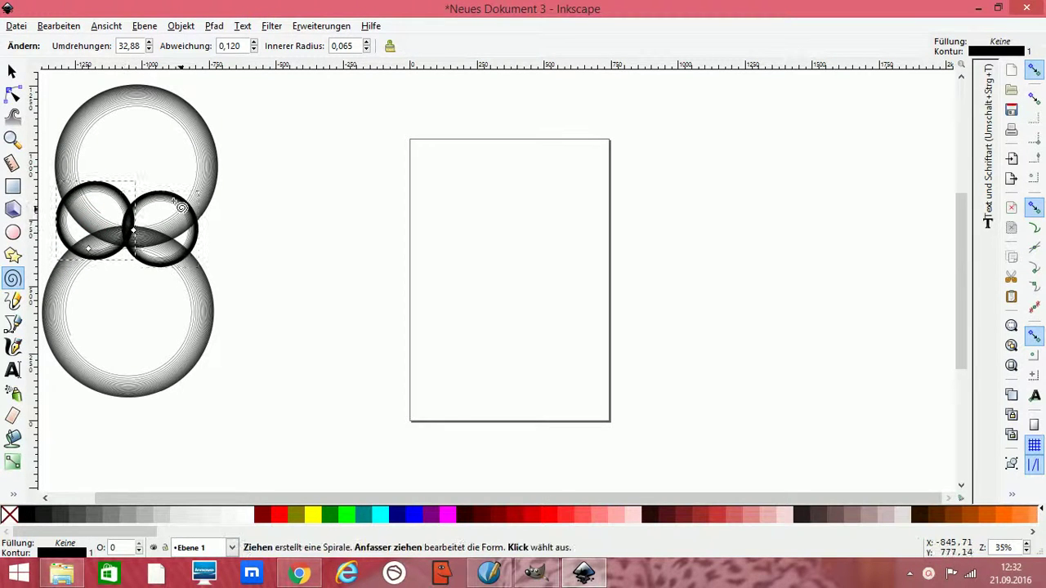
{"action": "mouse_move", "coordinate": [123, 193]}
{"action": "left_mouse_down"}
{"action": "mouse_move", "coordinate": [160, 214]}
{"action": "mouse_move", "coordinate": [155, 283]}
{"action": "left_mouse_up"}
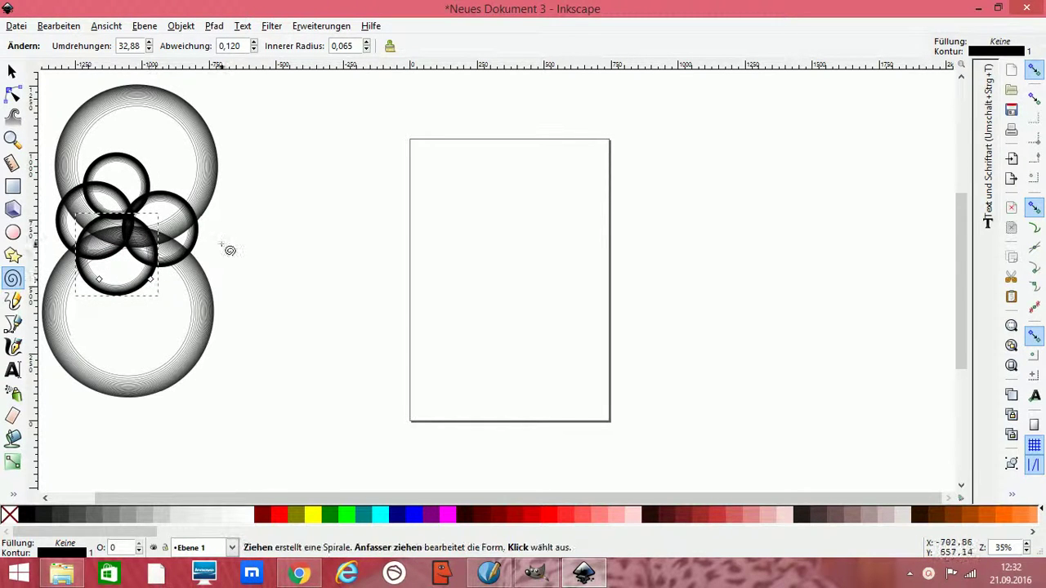
{"action": "left_click_drag", "start_coordinate": [181, 235], "coordinate": [217, 255]}
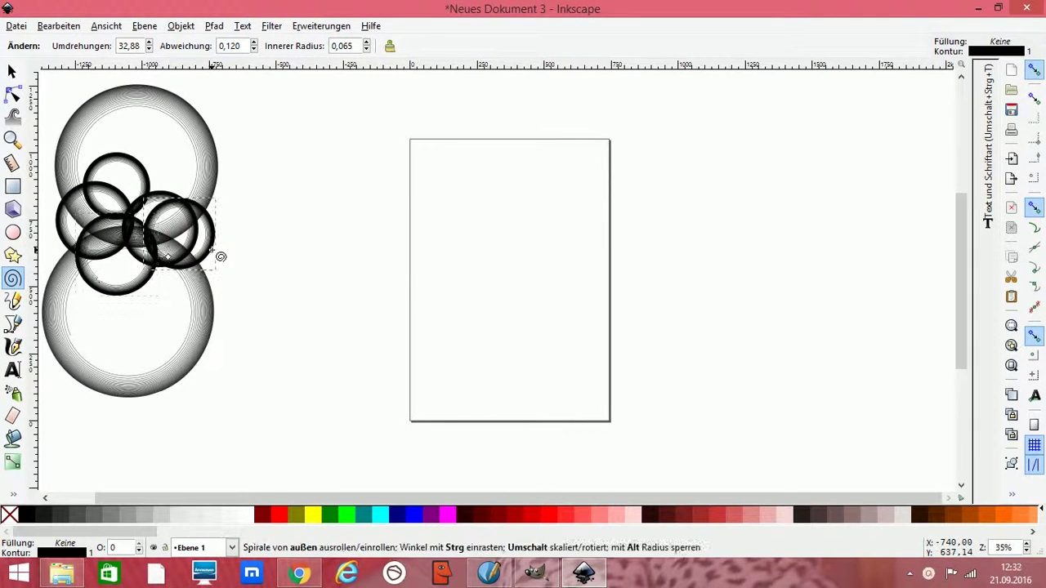
{"action": "mouse_move", "coordinate": [288, 131]}
{"action": "left_mouse_down"}
{"action": "mouse_move", "coordinate": [348, 171]}
{"action": "mouse_move", "coordinate": [316, 219]}
{"action": "mouse_move", "coordinate": [325, 322]}
{"action": "mouse_move", "coordinate": [429, 399]}
{"action": "left_mouse_up"}
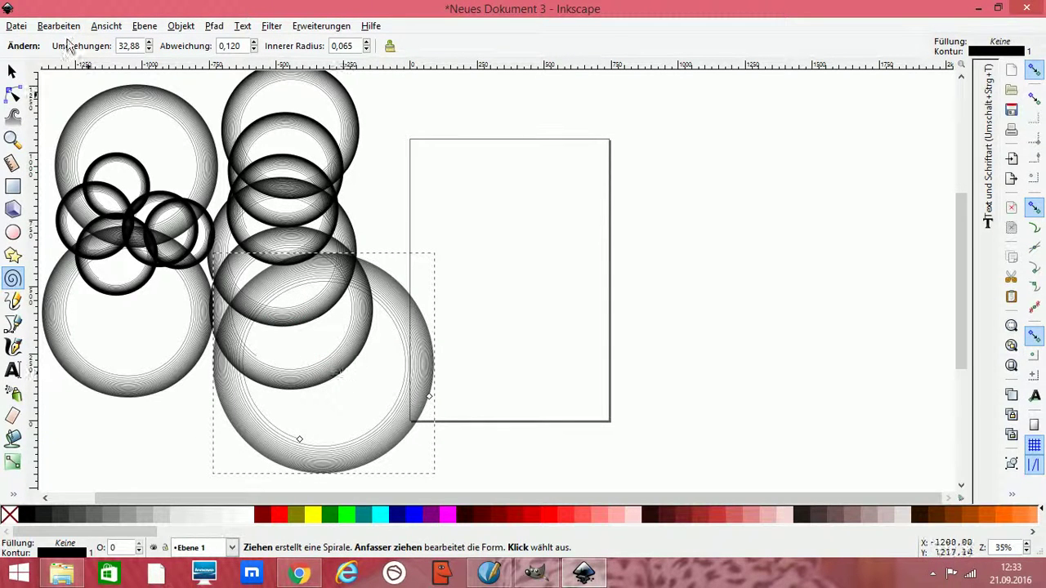
Step: Delete the smaller spiral in the right-hand cluster using the context menu's Löschen
{"action": "left_click", "coordinate": [13, 72]}
{"action": "left_click", "coordinate": [327, 362]}
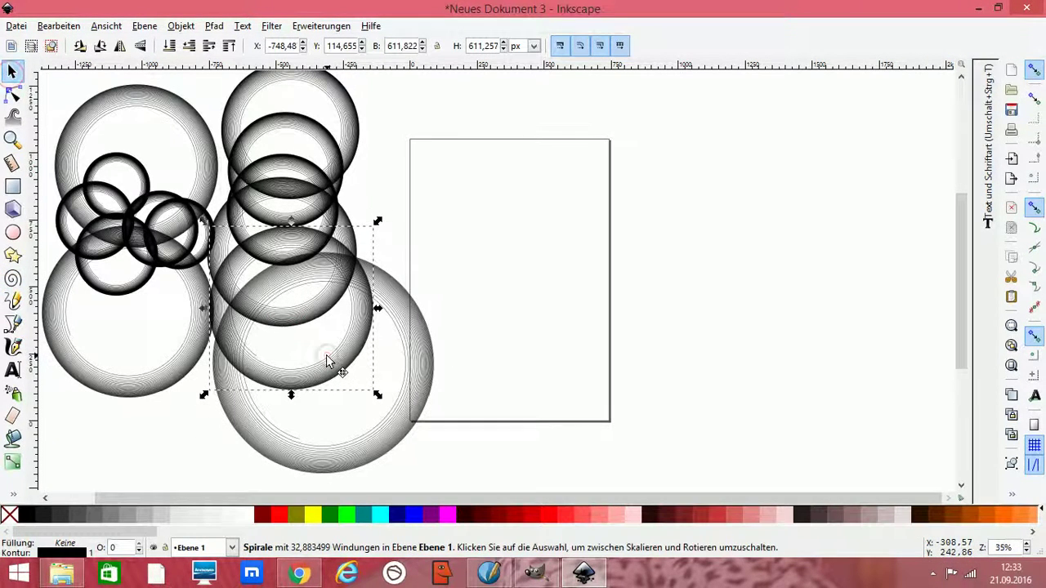
{"action": "right_click", "coordinate": [344, 368]}
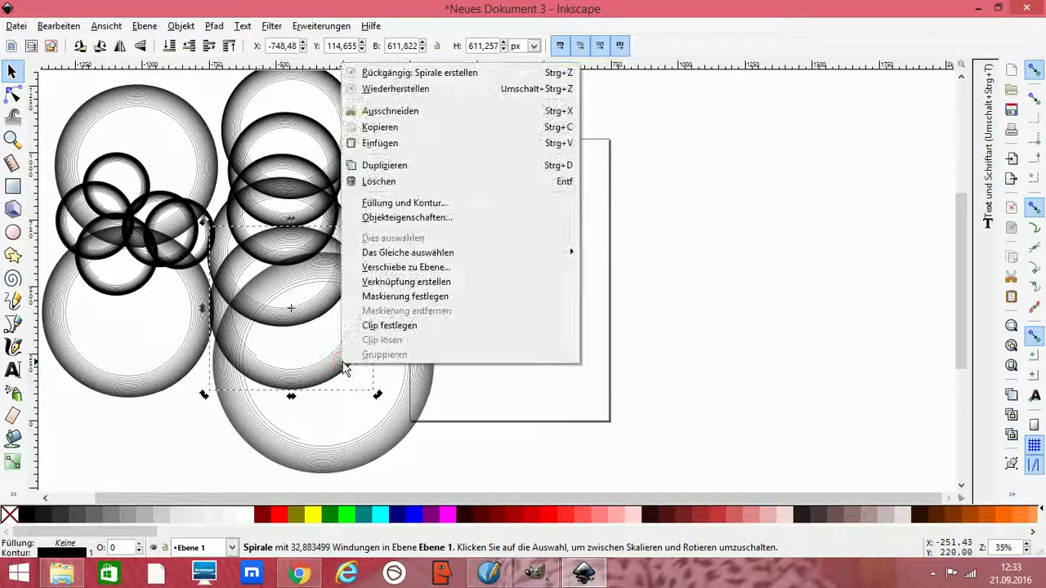
{"action": "left_click", "coordinate": [407, 184]}
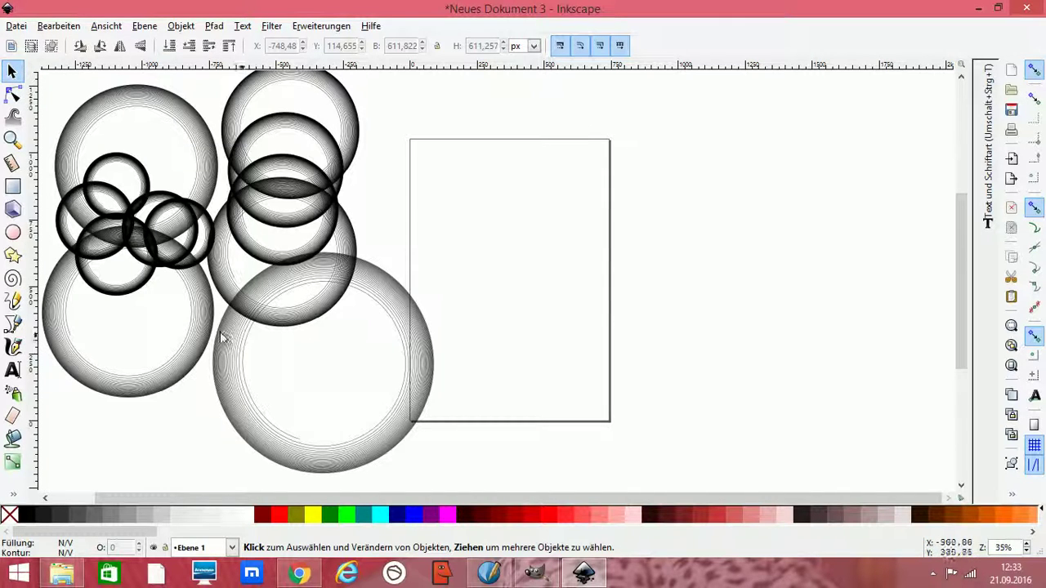
{"action": "right_click", "coordinate": [302, 335]}
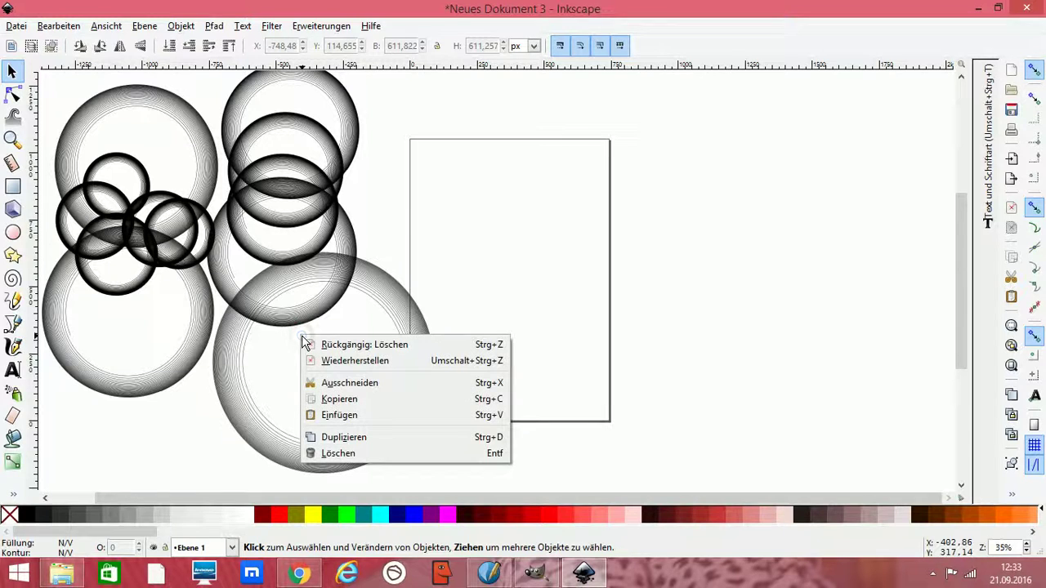
{"action": "left_click", "coordinate": [355, 457]}
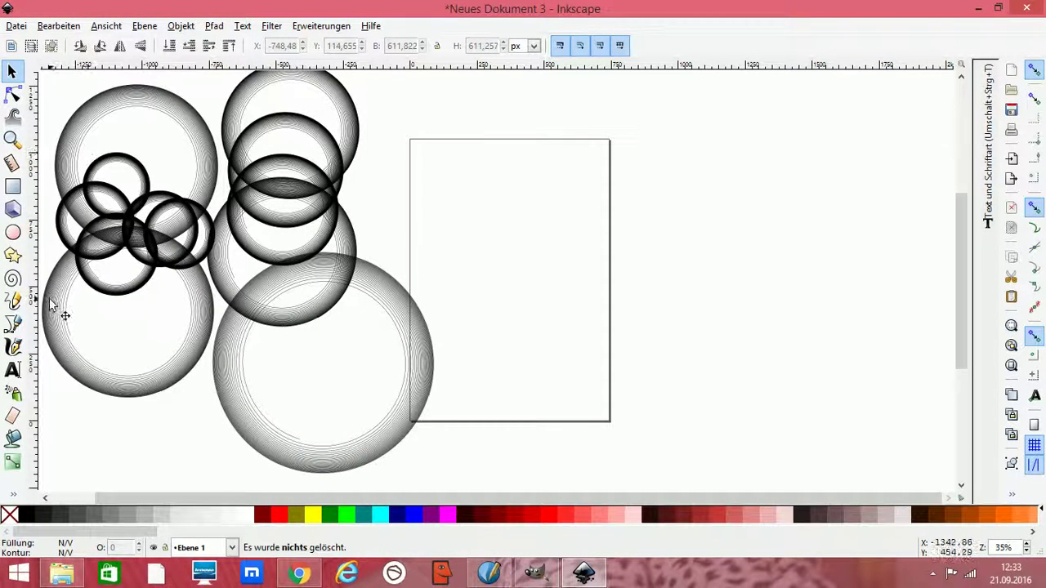
Step: Draw a new spiral near the top of the page and fill it fuchsia
{"action": "left_click", "coordinate": [13, 279]}
{"action": "mouse_move", "coordinate": [452, 151]}
{"action": "left_mouse_down"}
{"action": "mouse_move", "coordinate": [470, 193]}
{"action": "mouse_move", "coordinate": [464, 228]}
{"action": "left_mouse_up"}
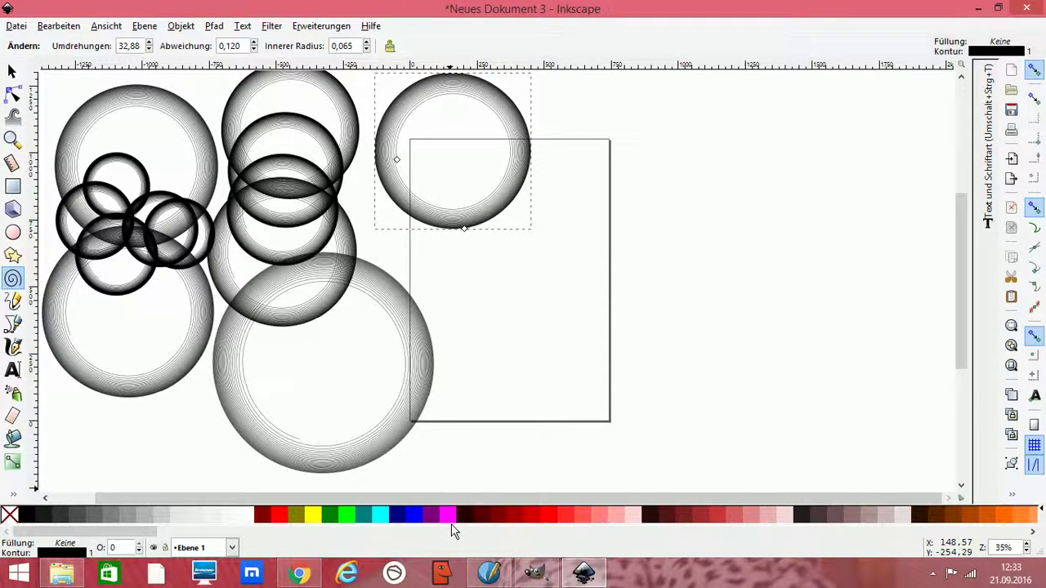
{"action": "left_click", "coordinate": [448, 515]}
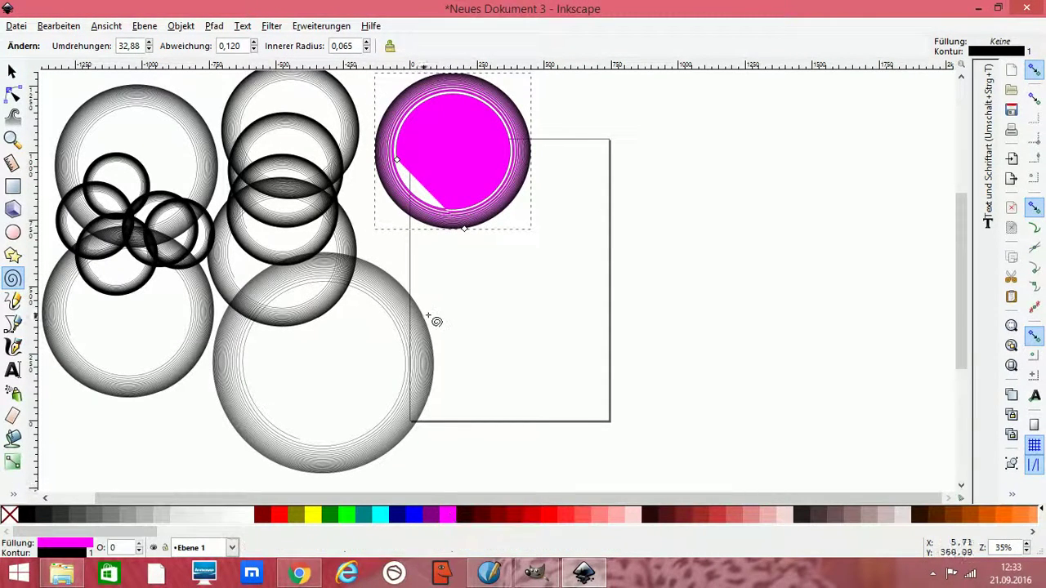
{"action": "key", "text": "Escape"}
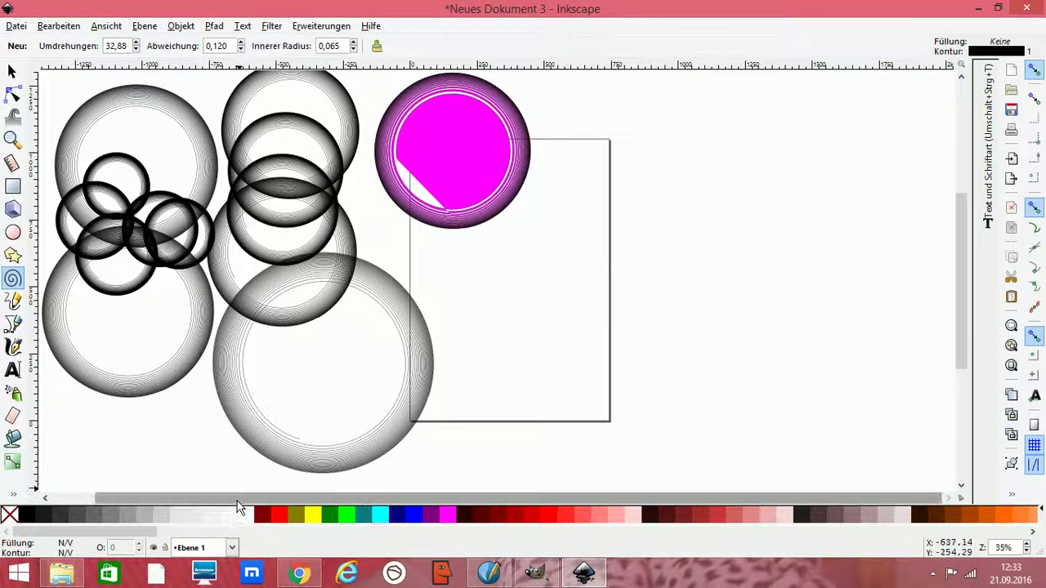
Step: Fill a spiral in the second cluster green and a tiny spiral yellow
{"action": "left_click", "coordinate": [294, 152]}
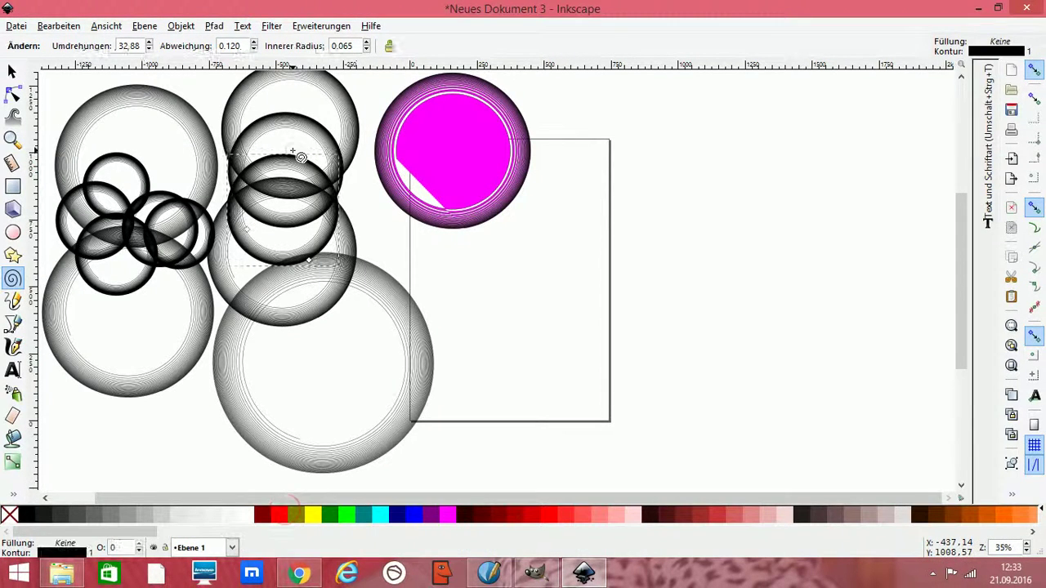
{"action": "left_click", "coordinate": [350, 517]}
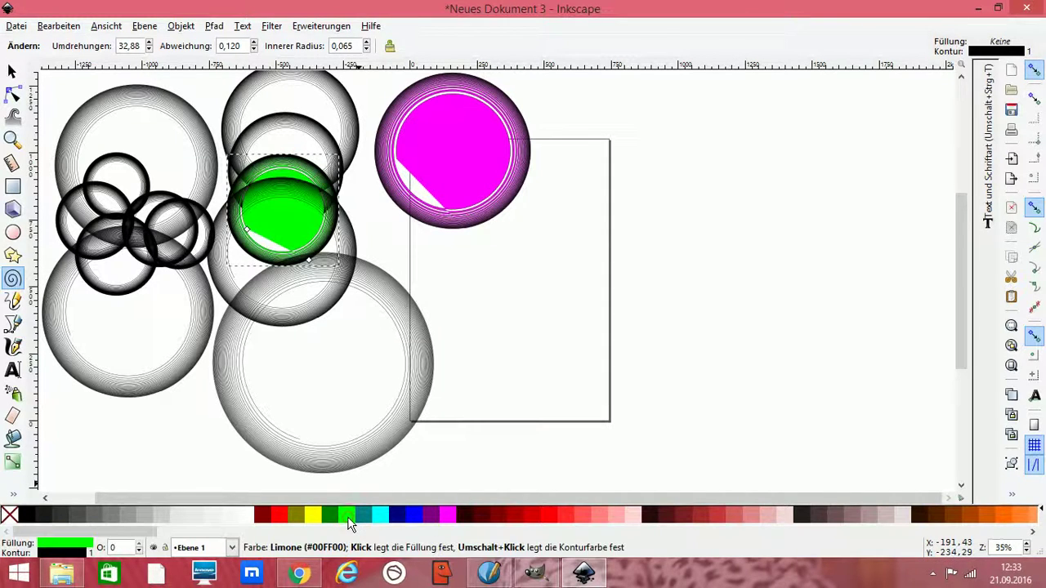
{"action": "left_click", "coordinate": [329, 407]}
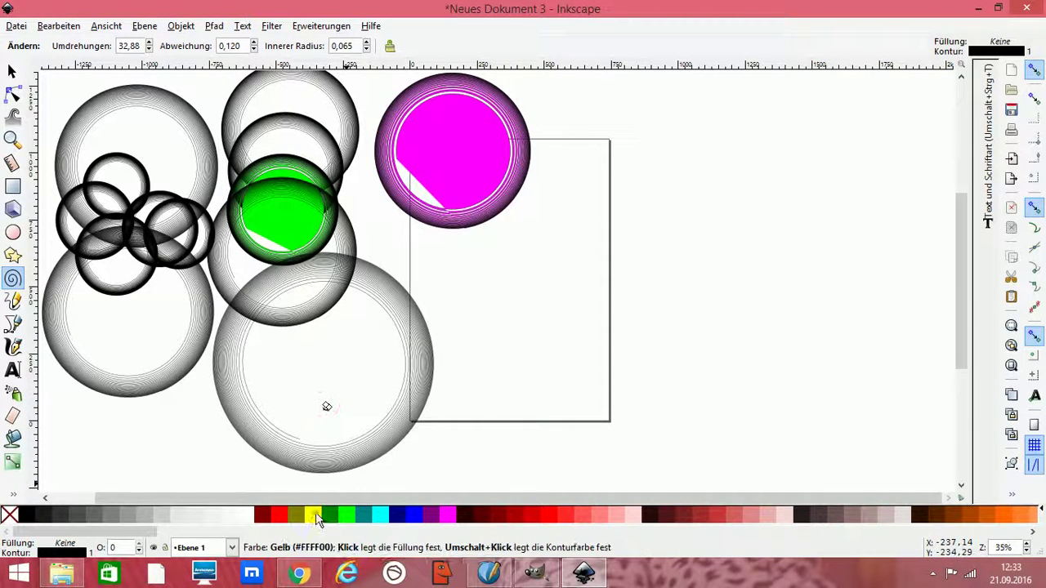
{"action": "left_click", "coordinate": [321, 450]}
{"action": "left_click", "coordinate": [313, 443]}
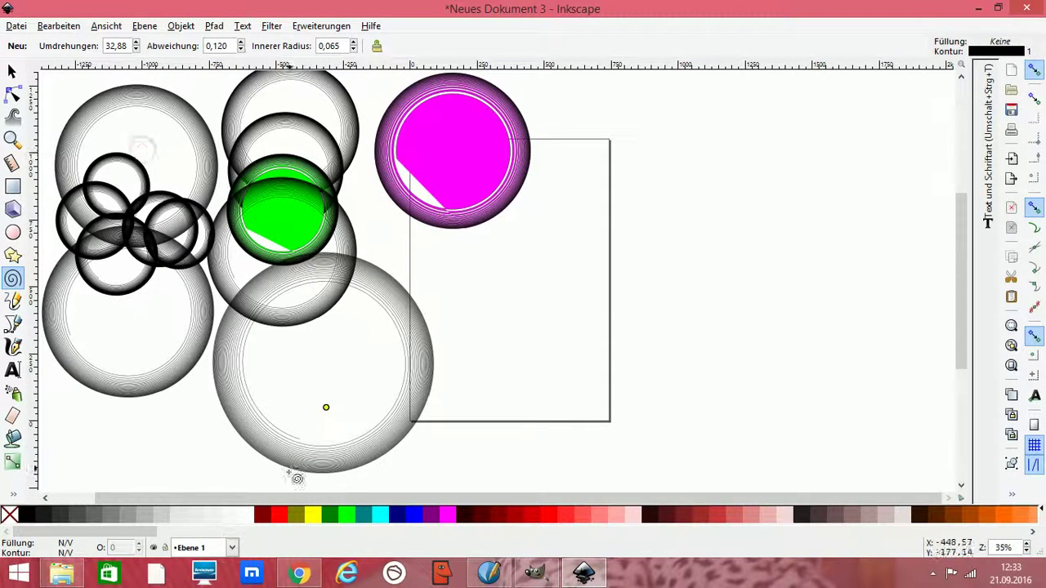
Step: Draw a large red-filled spiral over the page's right edge and a bright green one beside it
{"action": "left_click_drag", "start_coordinate": [561, 276], "coordinate": [631, 367]}
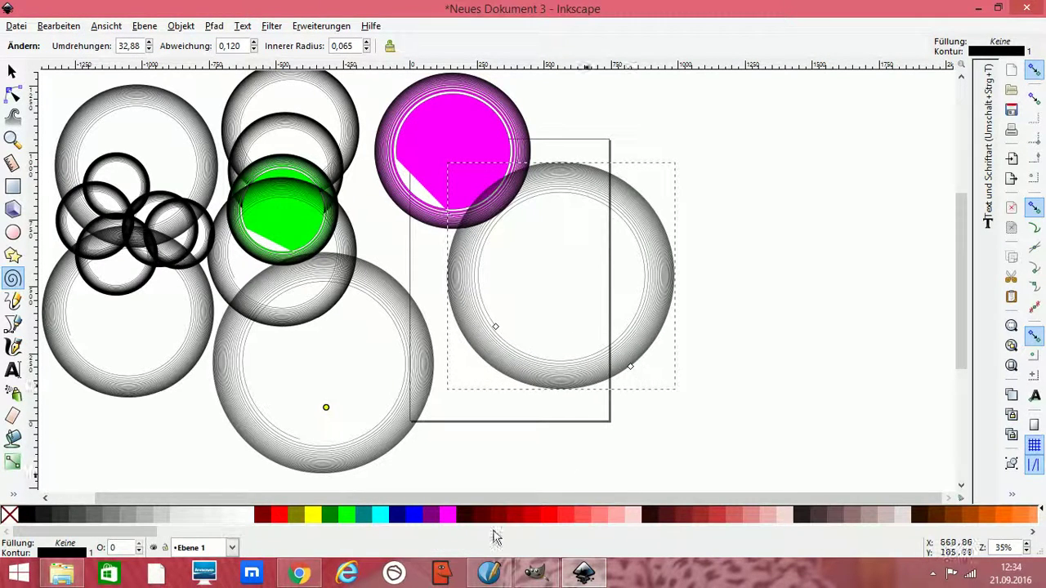
{"action": "left_click", "coordinate": [548, 513]}
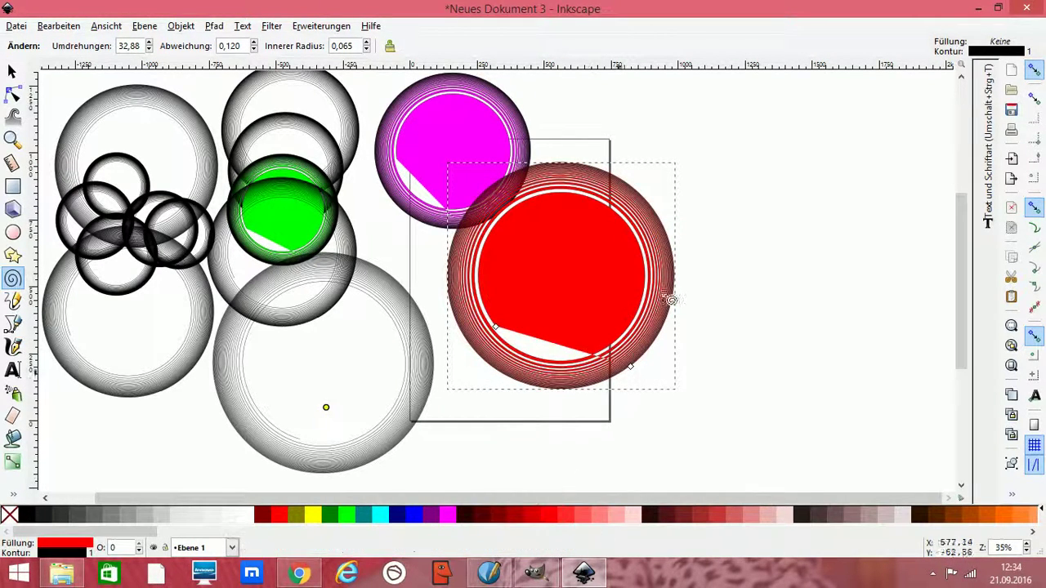
{"action": "left_click_drag", "start_coordinate": [753, 204], "coordinate": [789, 293]}
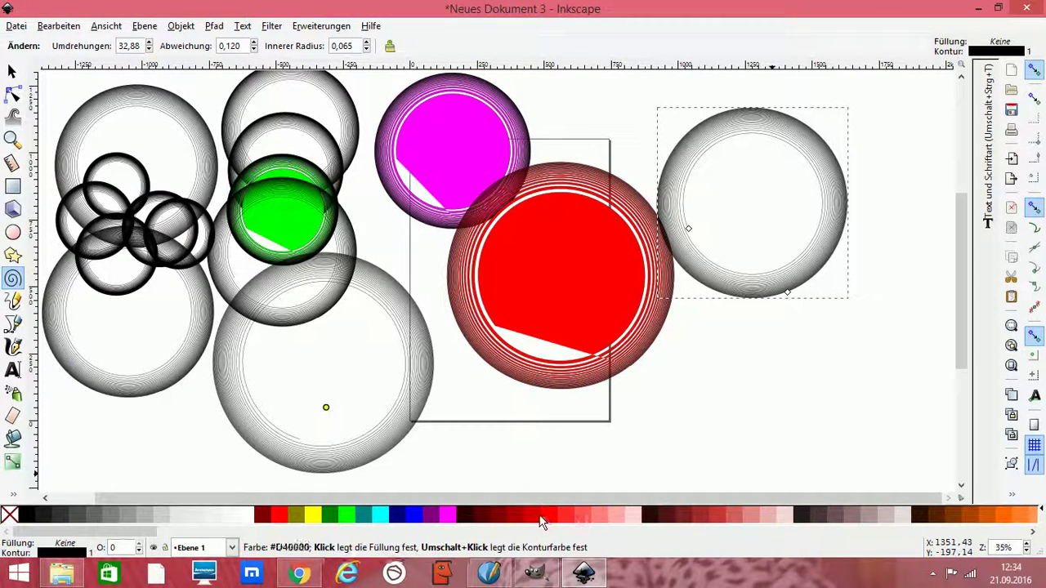
{"action": "left_click", "coordinate": [347, 515]}
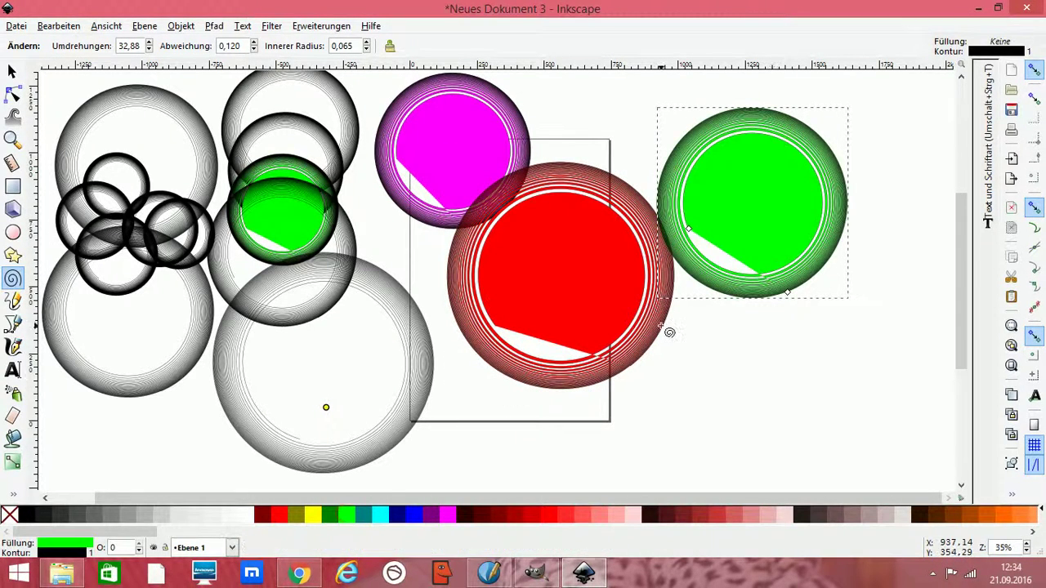
Step: Add five more spirals overlapping the green rings and the red ring
{"action": "left_click_drag", "start_coordinate": [750, 245], "coordinate": [801, 264]}
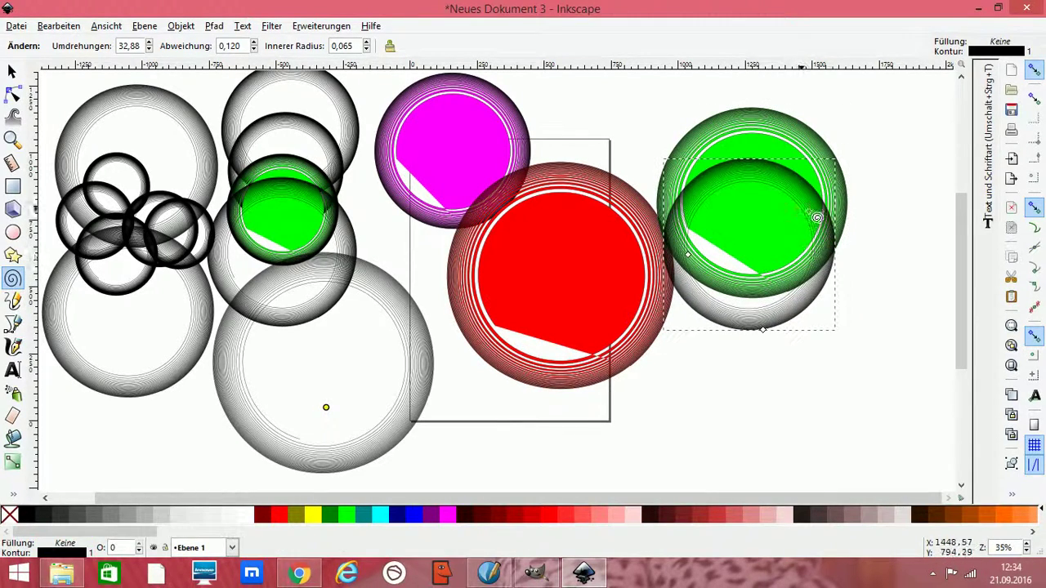
{"action": "left_click_drag", "start_coordinate": [797, 208], "coordinate": [872, 231]}
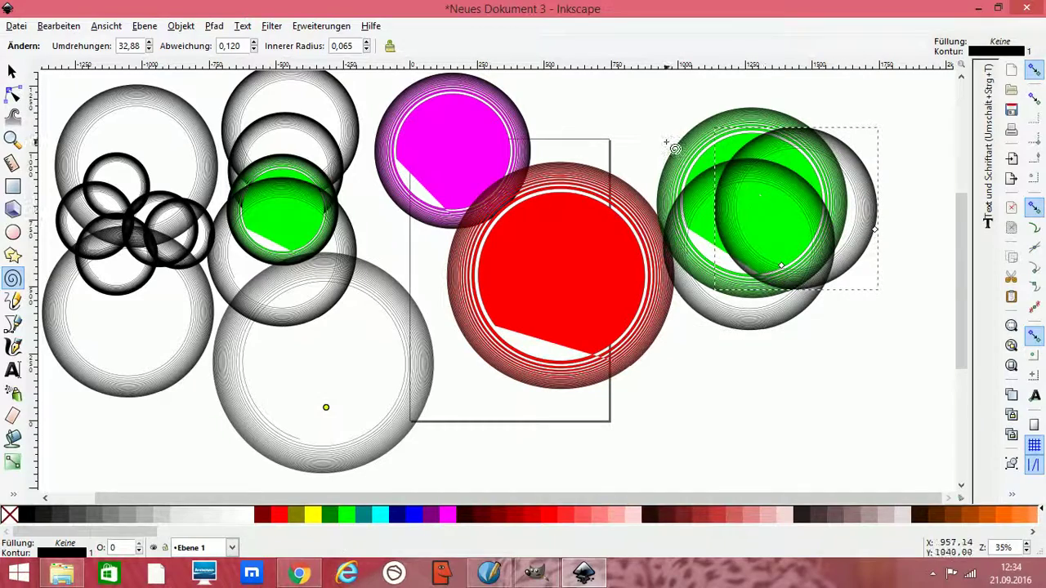
{"action": "mouse_move", "coordinate": [665, 141]}
{"action": "left_mouse_down"}
{"action": "mouse_move", "coordinate": [752, 208]}
{"action": "mouse_move", "coordinate": [628, 189]}
{"action": "left_mouse_up"}
{"action": "left_click_drag", "start_coordinate": [677, 335], "coordinate": [613, 337]}
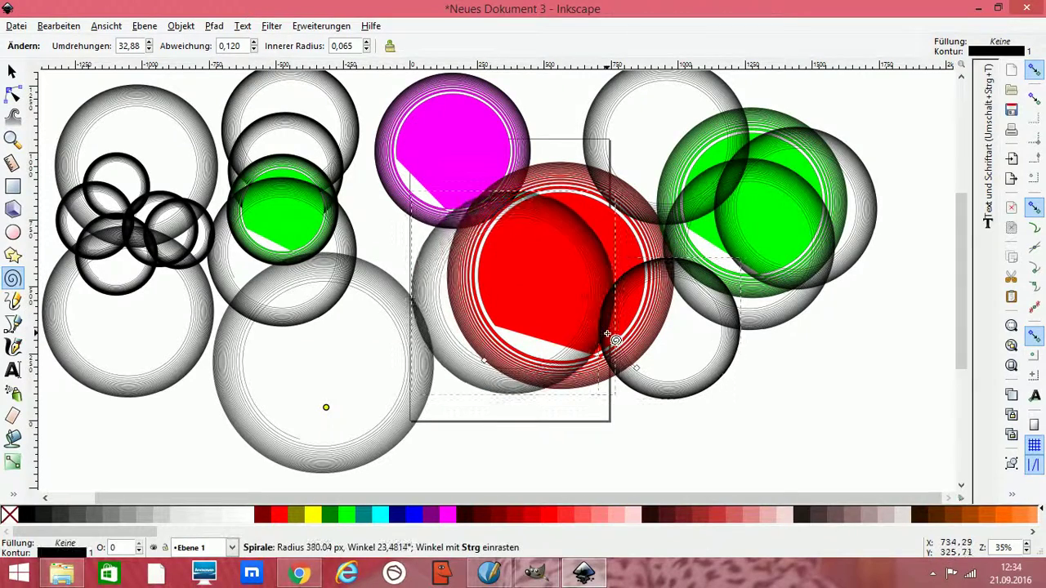
{"action": "left_click_drag", "start_coordinate": [458, 242], "coordinate": [520, 266]}
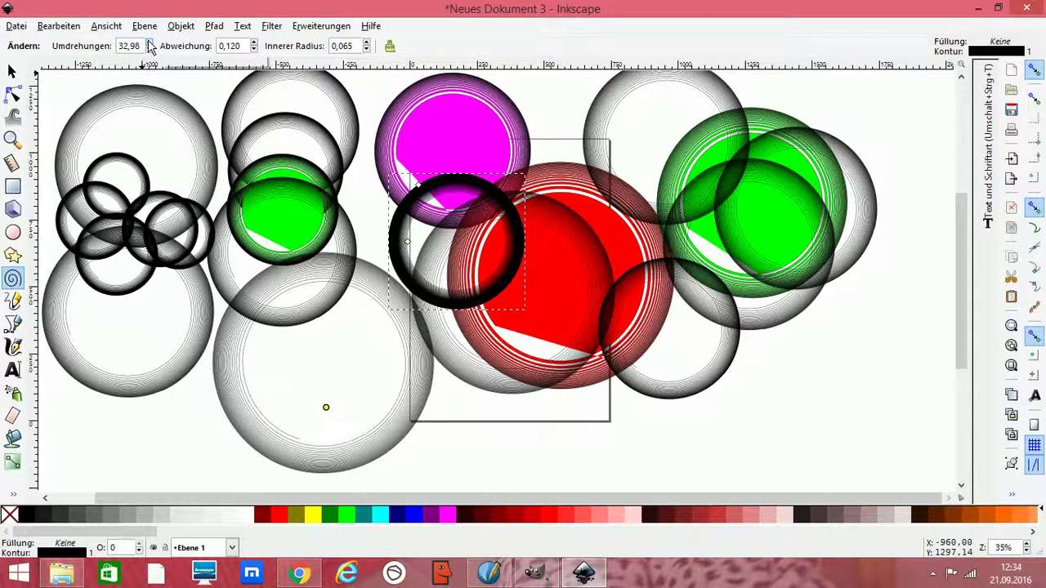
Step: Reshape the spiral to 111.78 turns, divergence 5.550 and inner radius 0.369
{"action": "left_click", "coordinate": [151, 46]}
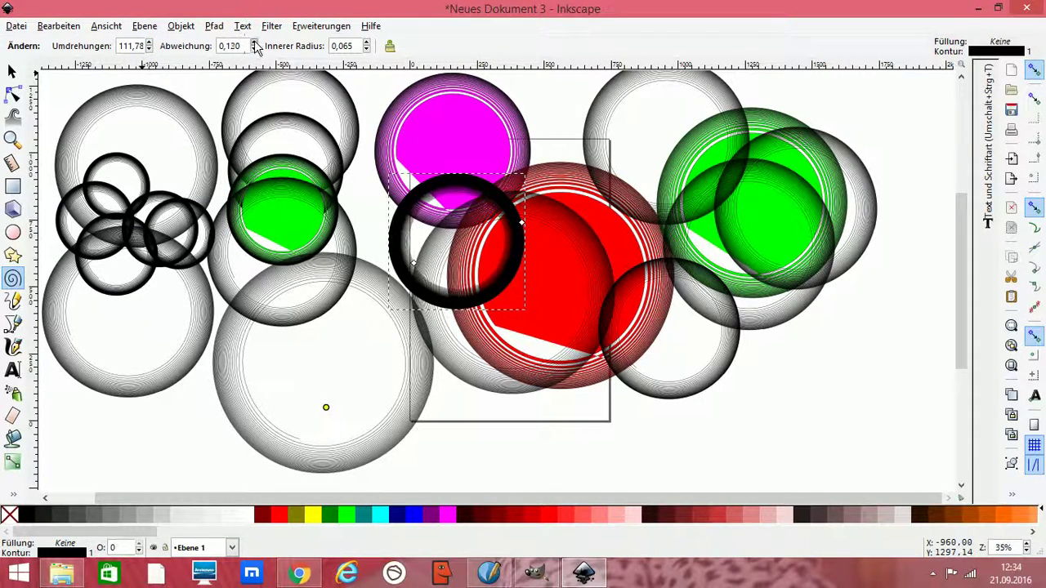
{"action": "left_click", "coordinate": [255, 43]}
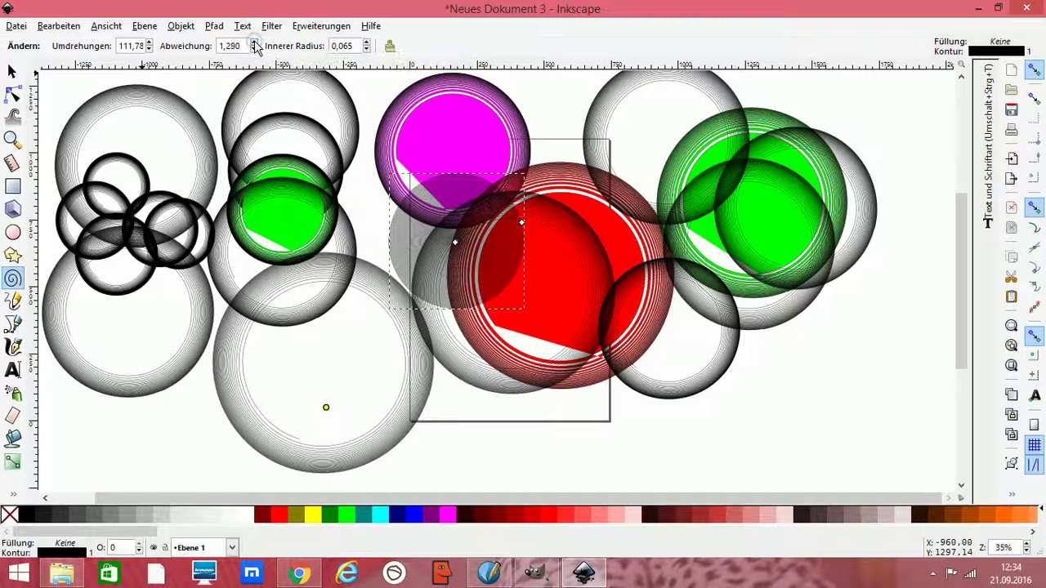
{"action": "left_click", "coordinate": [255, 43]}
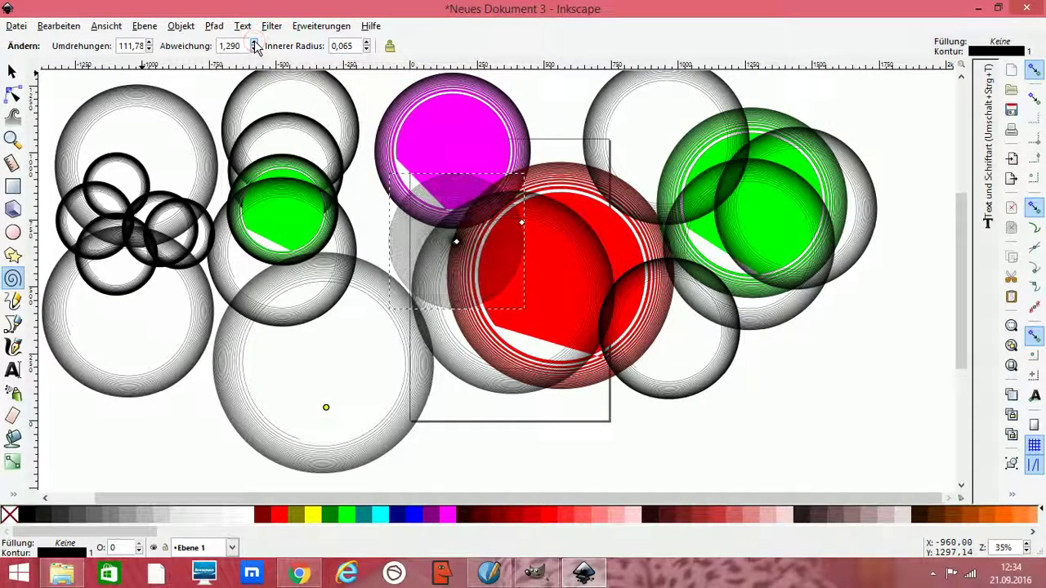
{"action": "left_click", "coordinate": [367, 42]}
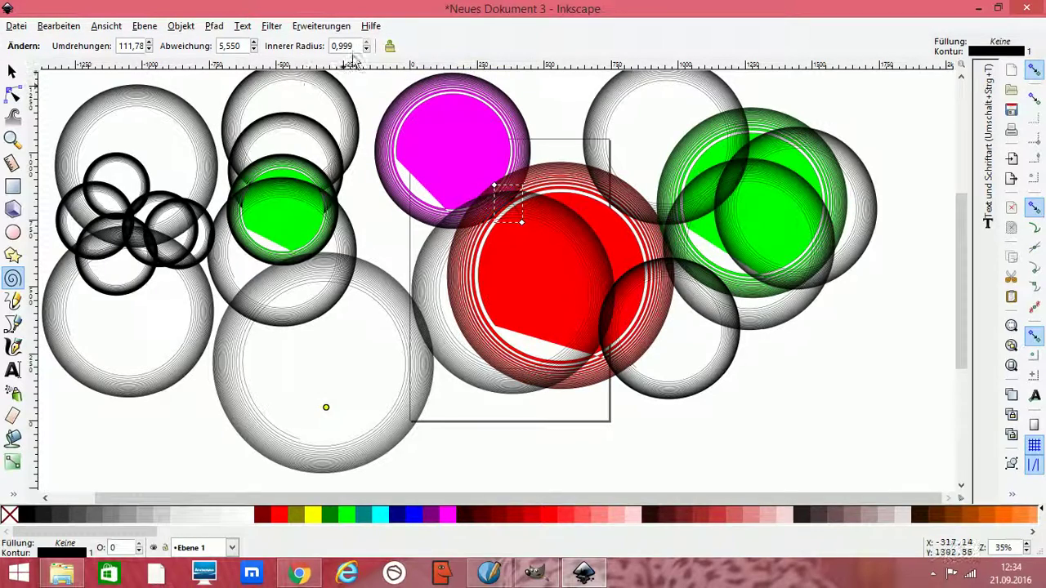
{"action": "left_click", "coordinate": [367, 49]}
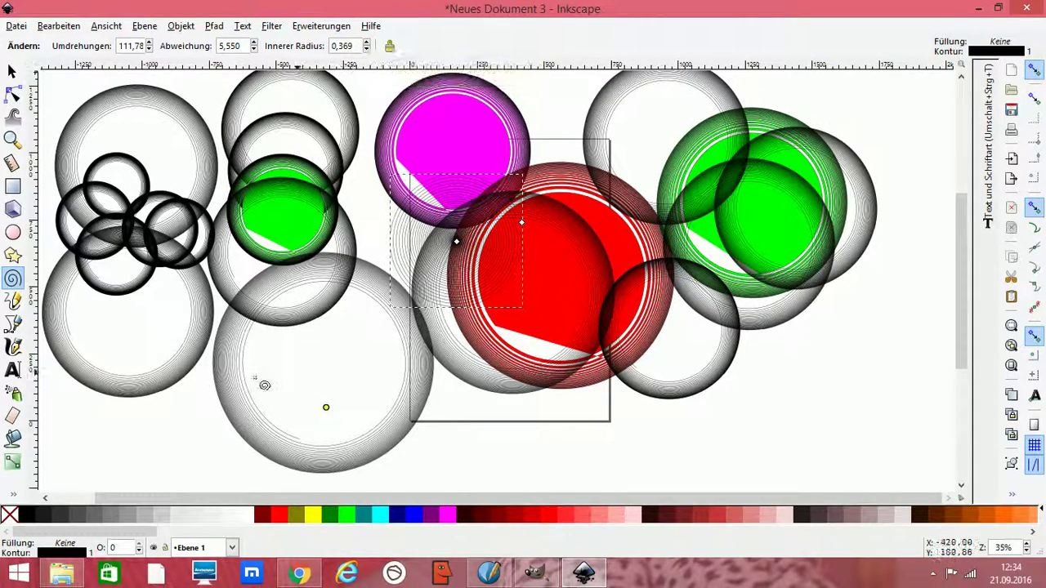
Step: Draw seven thin 40-turn spirals along the bottom and lower right of the canvas
{"action": "left_click_drag", "start_coordinate": [152, 418], "coordinate": [207, 452]}
{"action": "left_click_drag", "start_coordinate": [447, 437], "coordinate": [515, 456]}
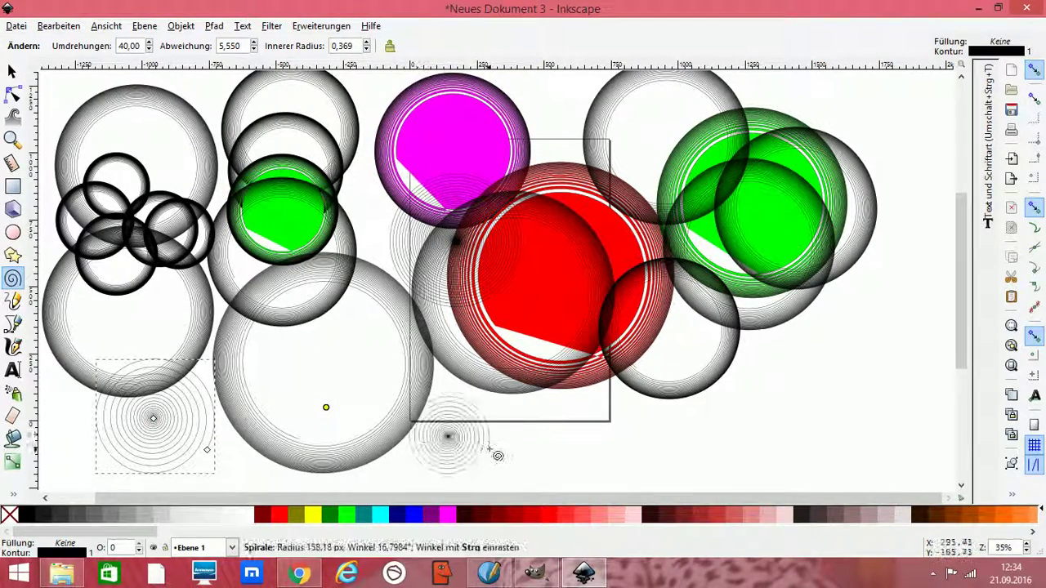
{"action": "left_click_drag", "start_coordinate": [687, 439], "coordinate": [838, 466]}
{"action": "left_click_drag", "start_coordinate": [641, 395], "coordinate": [761, 401]}
{"action": "mouse_move", "coordinate": [730, 357]}
{"action": "left_mouse_down"}
{"action": "mouse_move", "coordinate": [808, 391]}
{"action": "mouse_move", "coordinate": [839, 386]}
{"action": "left_mouse_up"}
{"action": "left_click_drag", "start_coordinate": [567, 447], "coordinate": [638, 458]}
{"action": "left_click_drag", "start_coordinate": [540, 374], "coordinate": [619, 392]}
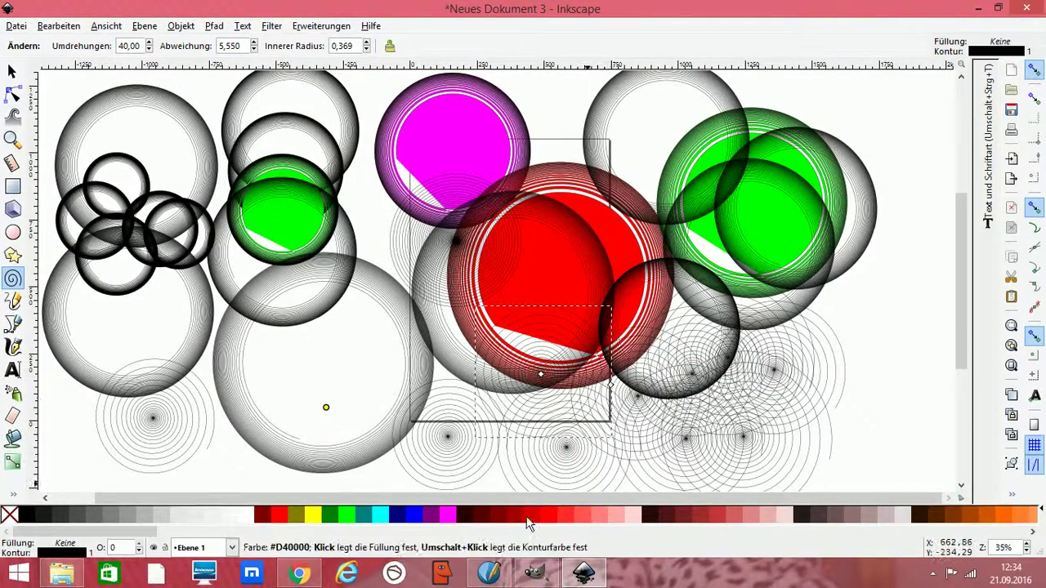
Step: Fill the newest spiral purple and the lower-right thin spiral cyan
{"action": "left_click", "coordinate": [527, 515]}
{"action": "left_click", "coordinate": [430, 515]}
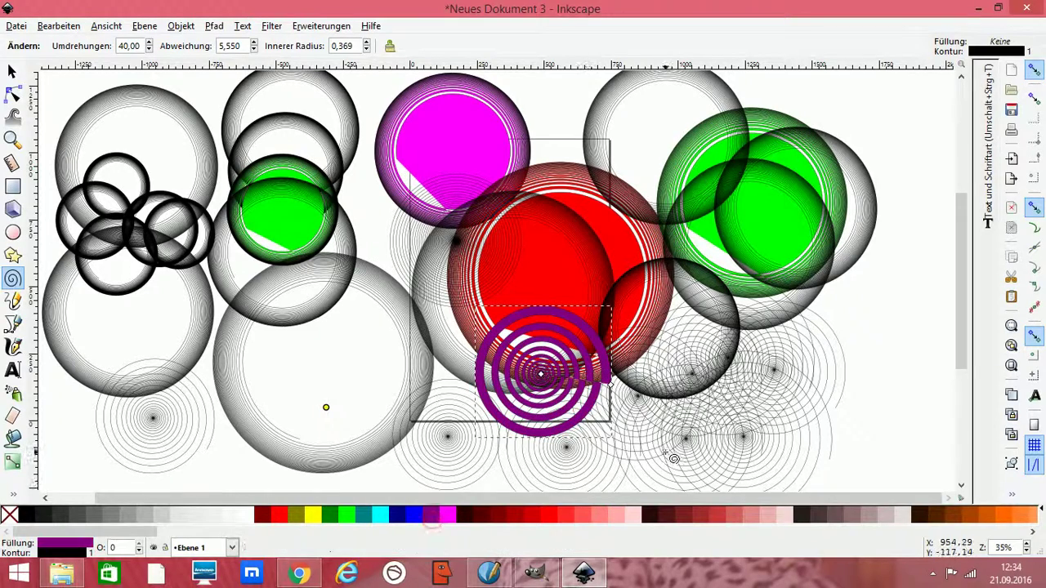
{"action": "left_click", "coordinate": [674, 459]}
{"action": "left_click", "coordinate": [380, 515]}
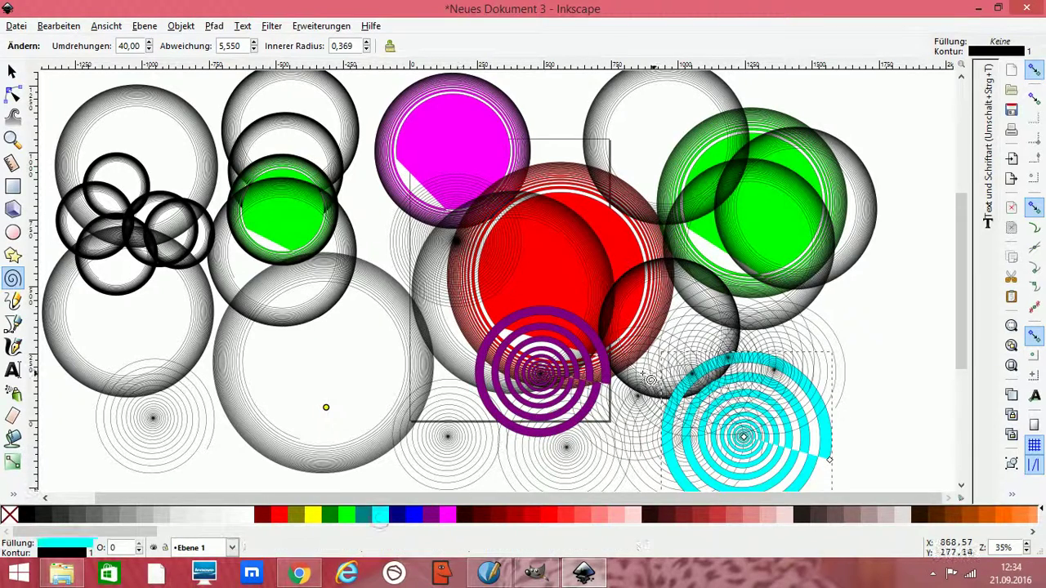
Step: Fill the spiral above the cyan one red, and add a tiny dark red spiral
{"action": "left_click", "coordinate": [828, 334]}
{"action": "left_click", "coordinate": [280, 515]}
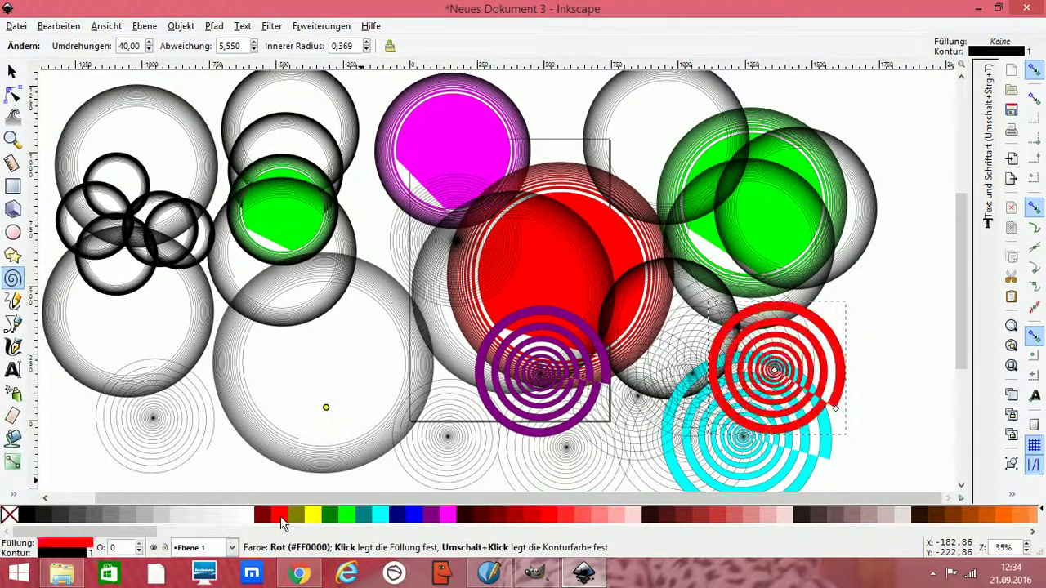
{"action": "left_click_drag", "start_coordinate": [581, 448], "coordinate": [590, 452]}
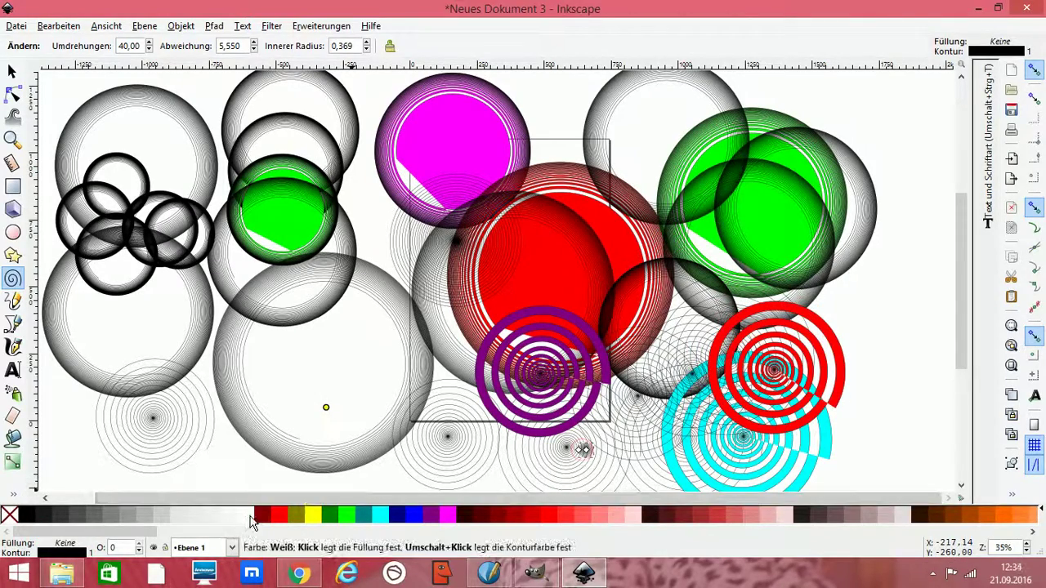
{"action": "left_click", "coordinate": [261, 516]}
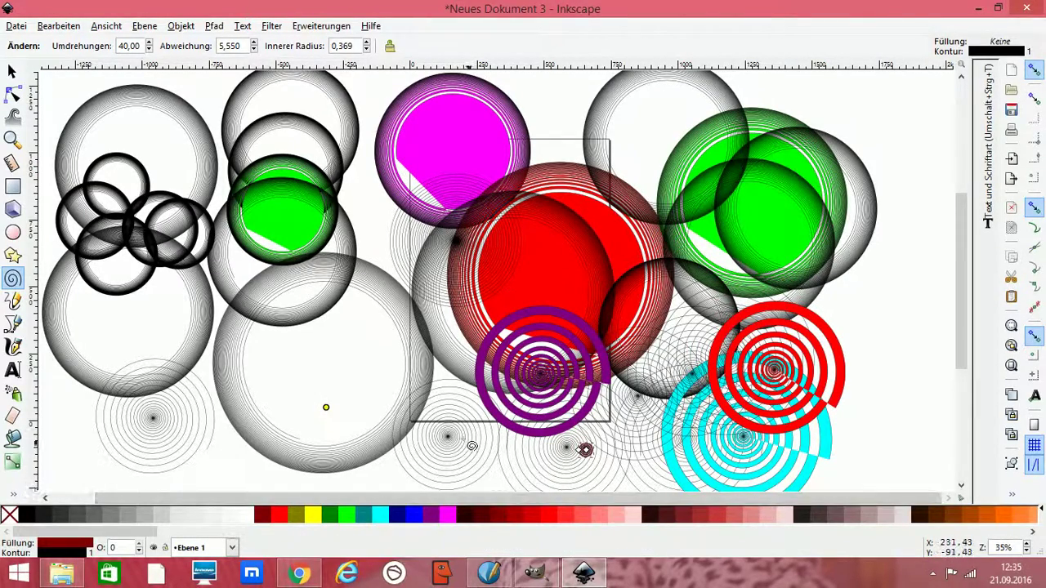
{"action": "left_click", "coordinate": [459, 441]}
Step: Draw a red-filled spiral inside the large grey ring and fill a small spiral yellow
{"action": "left_click_drag", "start_coordinate": [301, 337], "coordinate": [357, 409]}
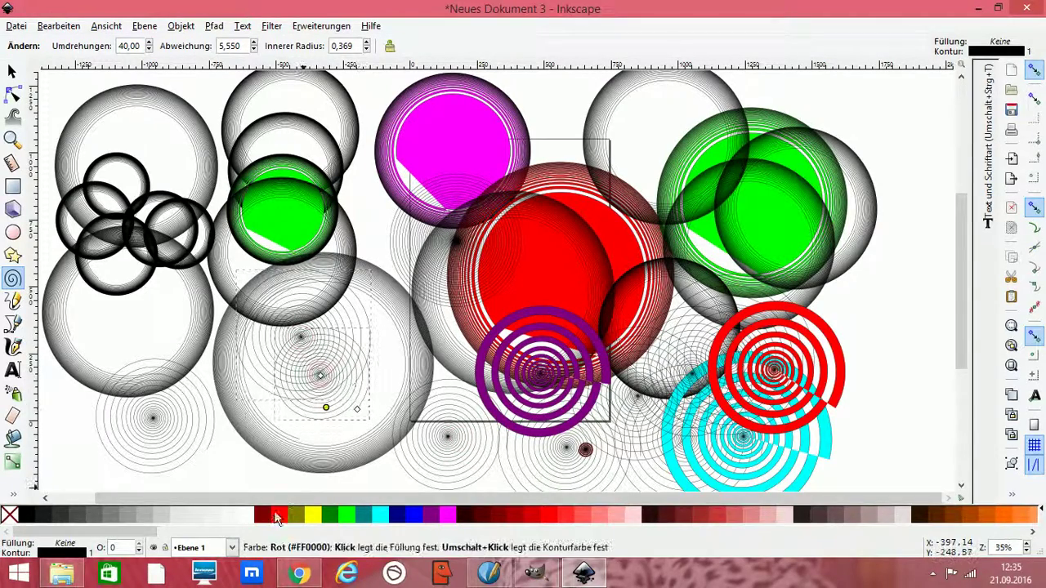
{"action": "left_click", "coordinate": [284, 521]}
{"action": "left_click", "coordinate": [264, 515]}
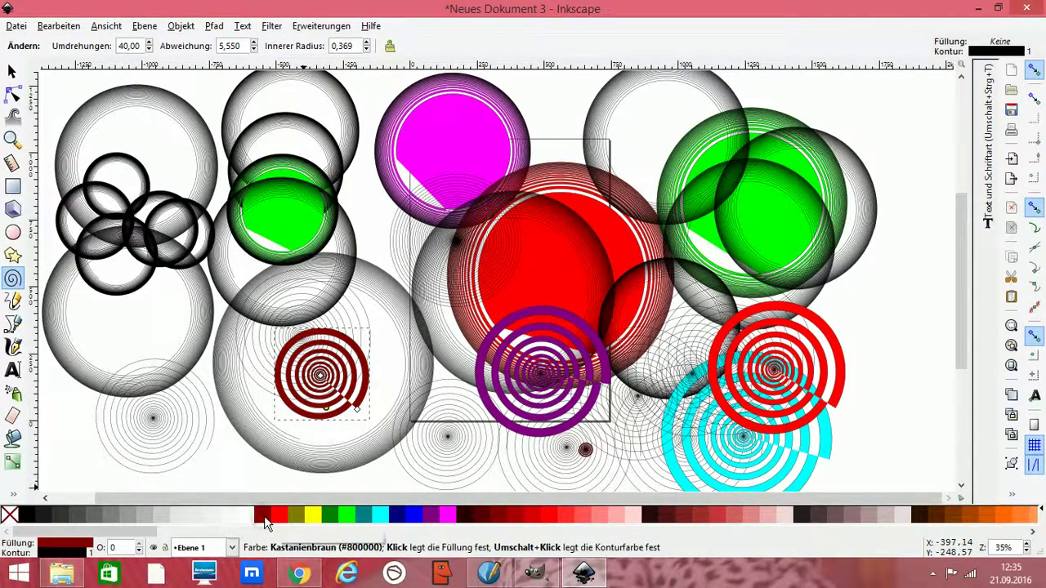
{"action": "left_click", "coordinate": [278, 520]}
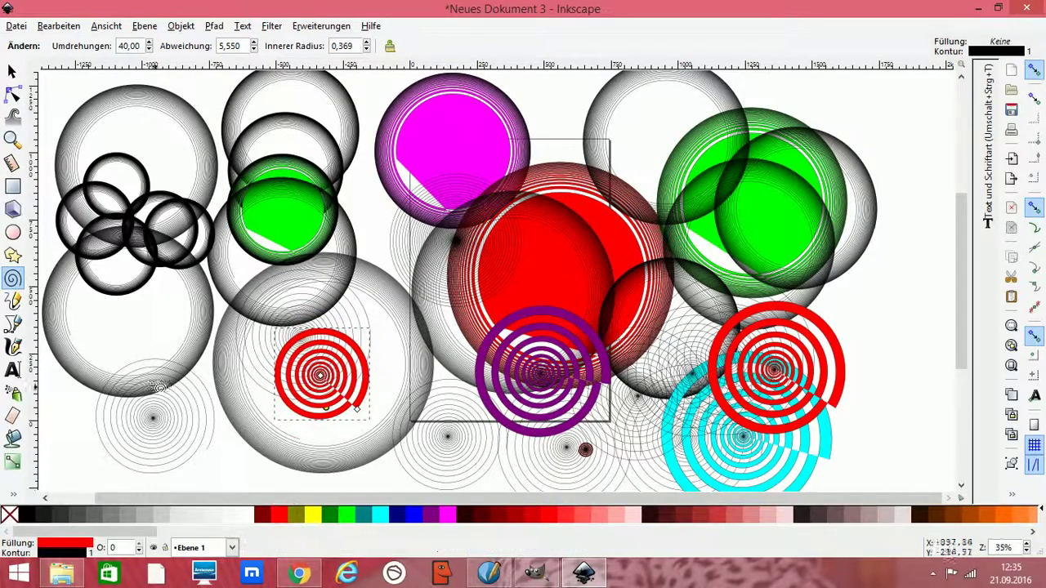
{"action": "left_click", "coordinate": [316, 515]}
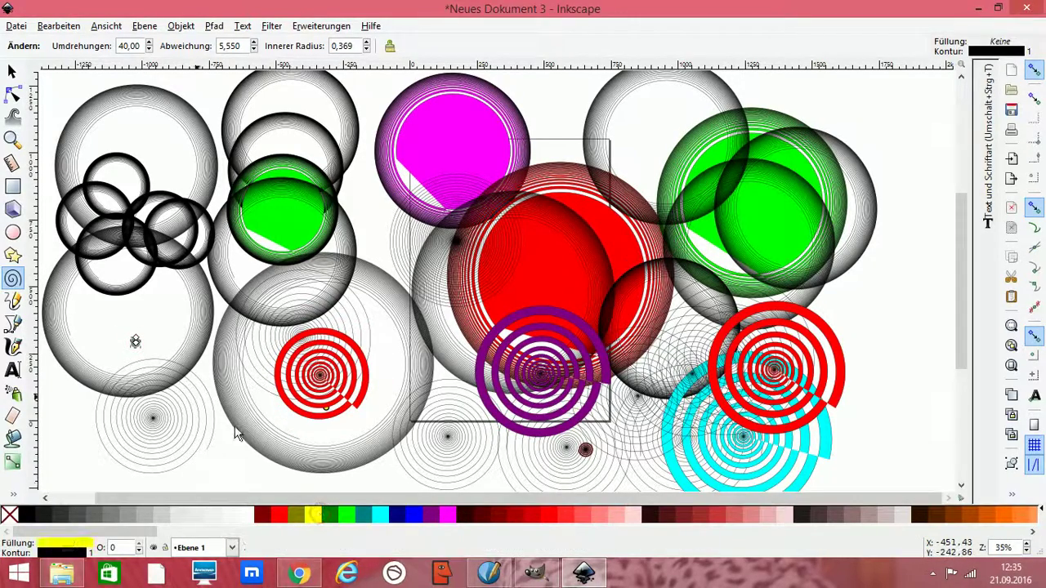
Step: Draw a navy blue spiral over the left cluster, then select the top-left ring
{"action": "left_click_drag", "start_coordinate": [122, 293], "coordinate": [136, 343]}
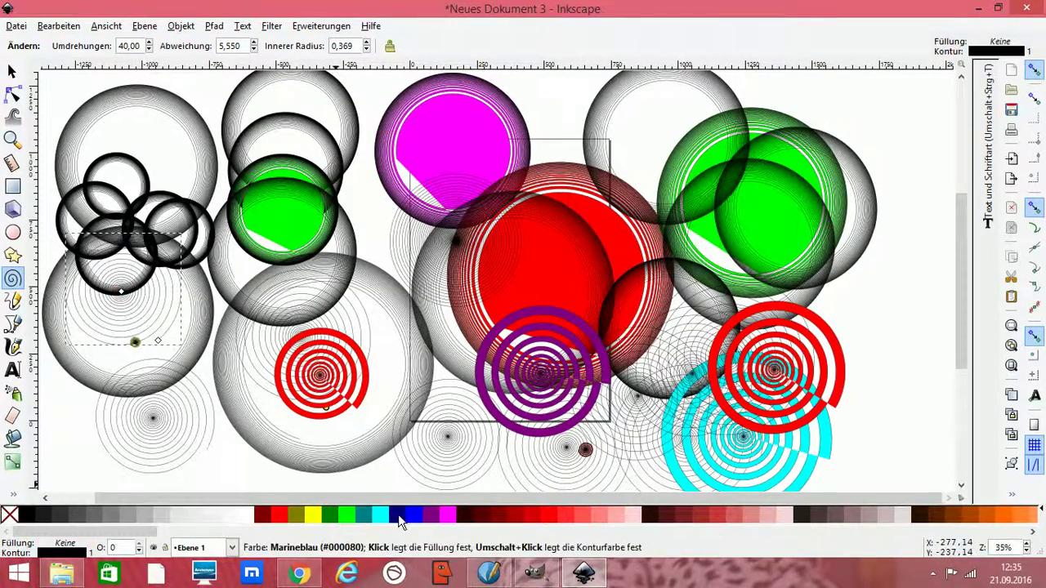
{"action": "left_click", "coordinate": [400, 515]}
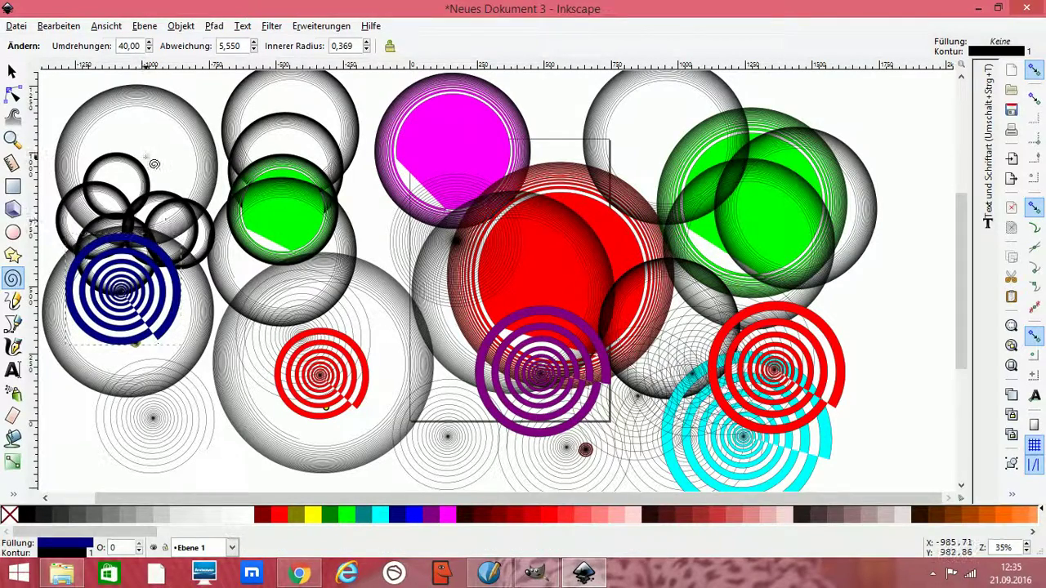
{"action": "key", "text": "Escape"}
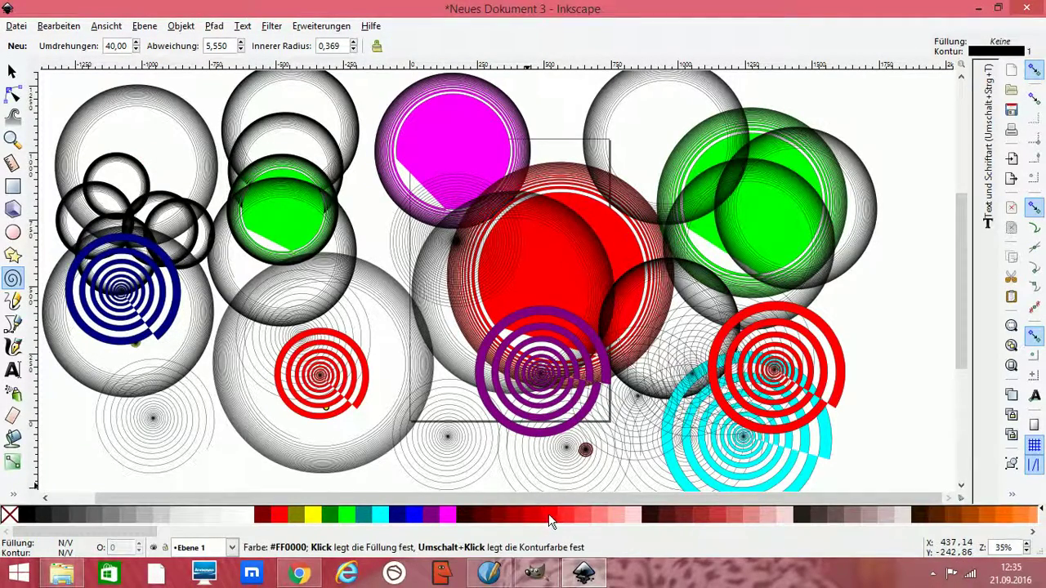
{"action": "left_click", "coordinate": [203, 168]}
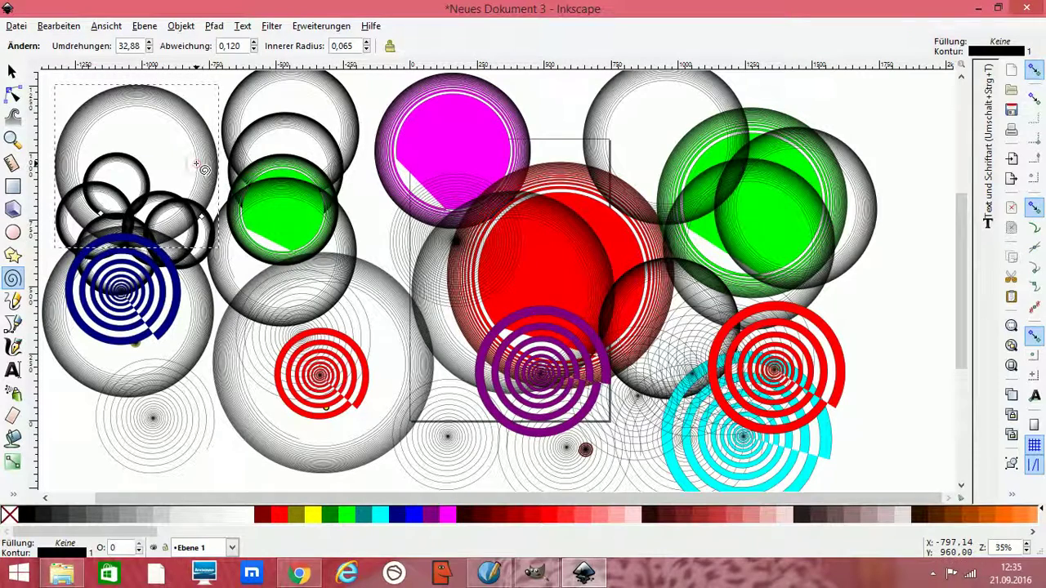